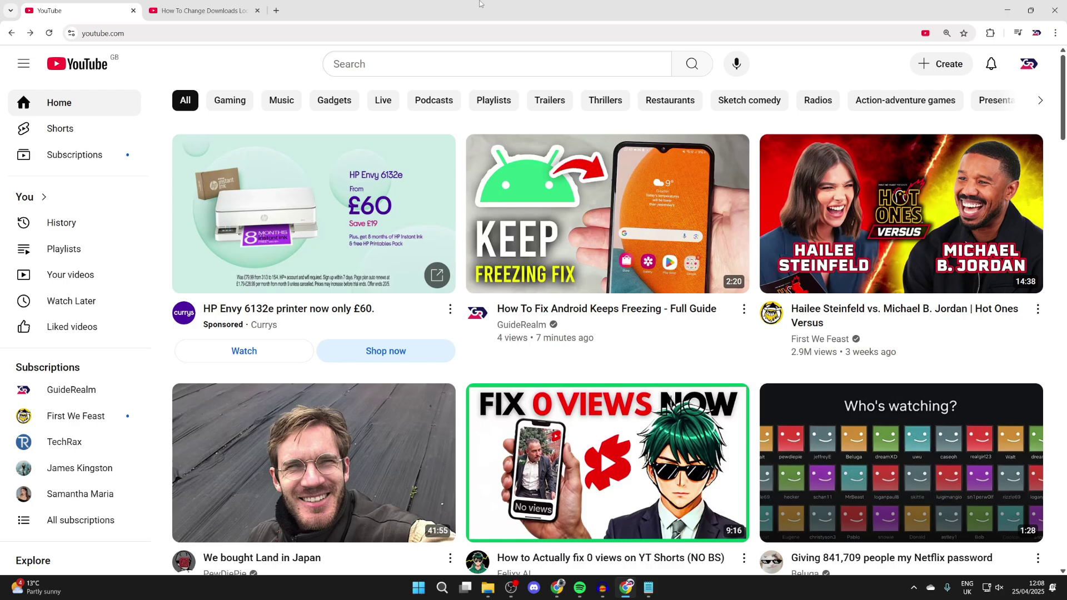
Switch to the Downloads Location guide video tab and show its Playback speed options in Settings.
key(ctrl+Tab)
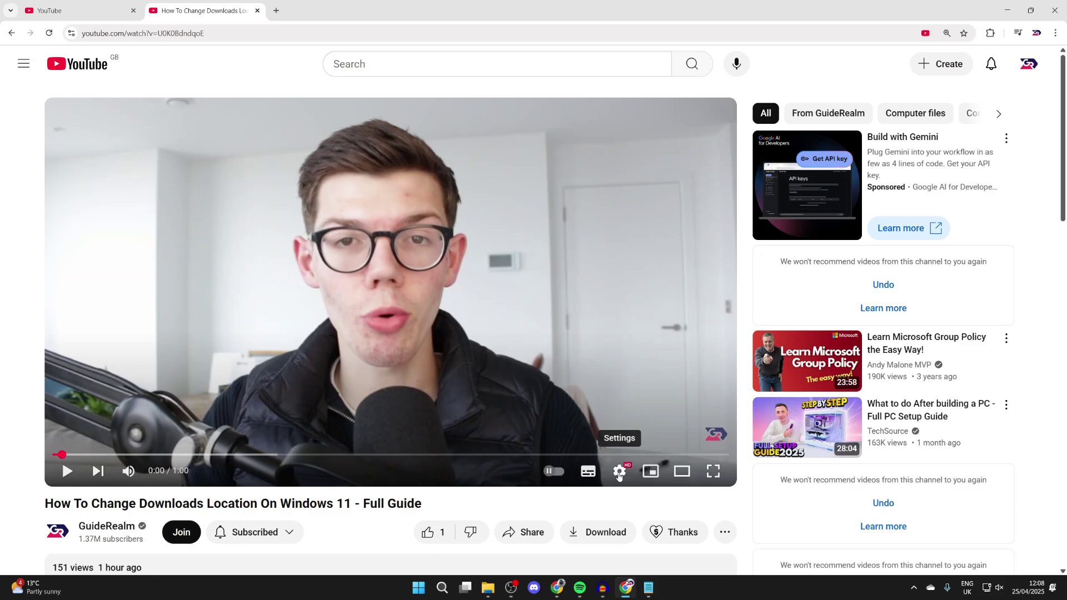
click(619, 474)
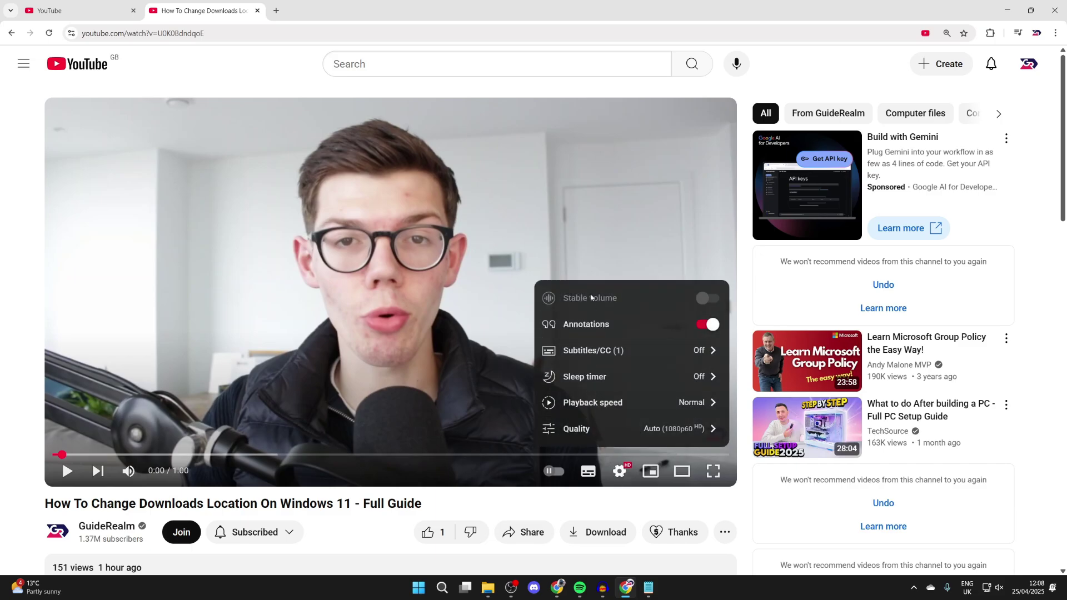
click(588, 406)
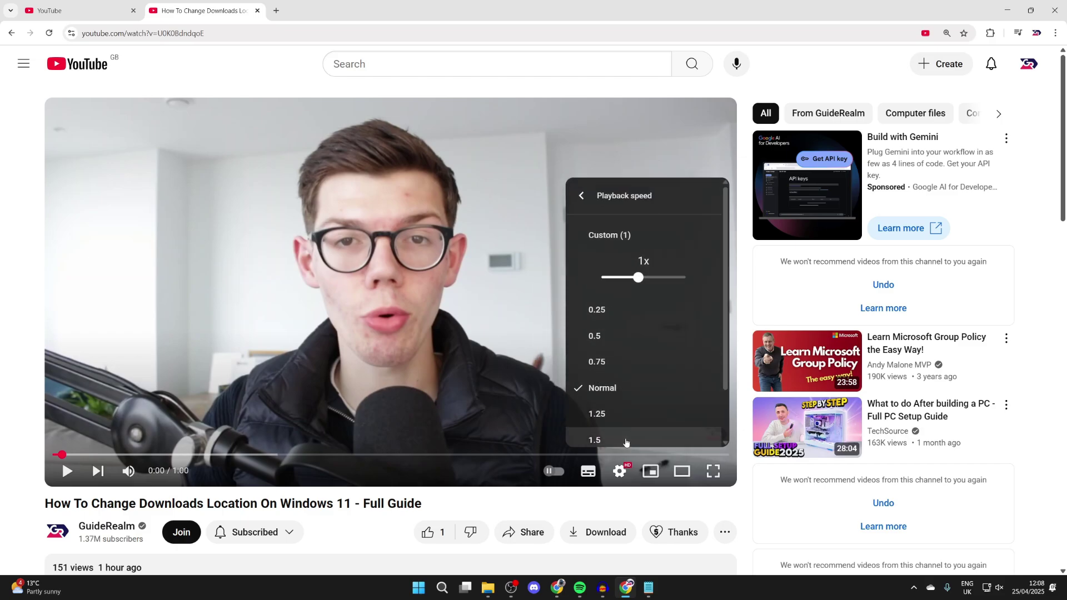
scroll(627, 438, down, 1)
scroll(627, 404, down, 1)
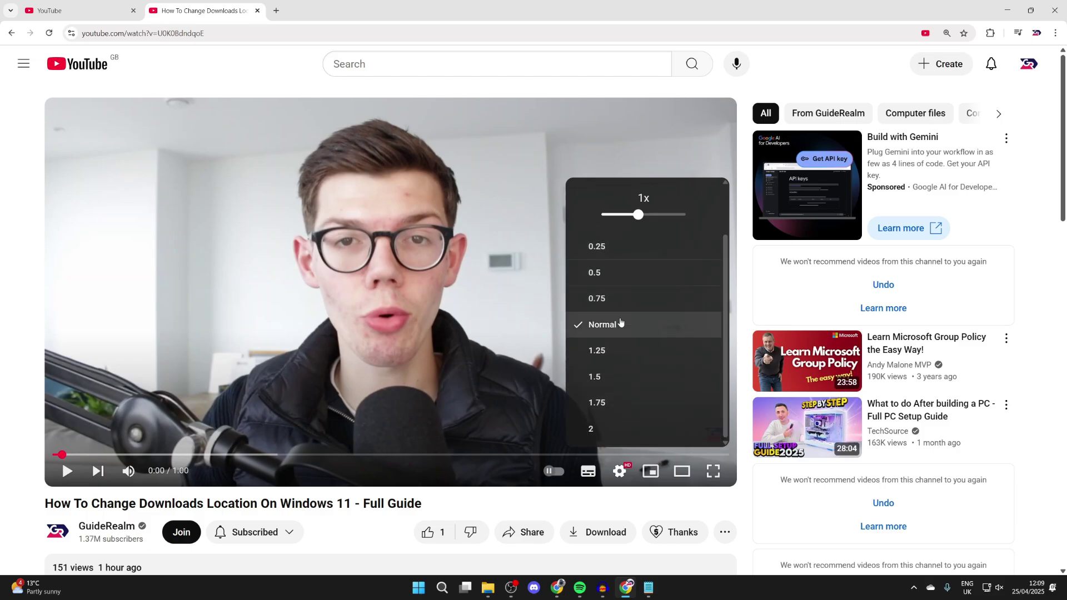
scroll(617, 425, up, 2)
drag(638, 278, 686, 278)
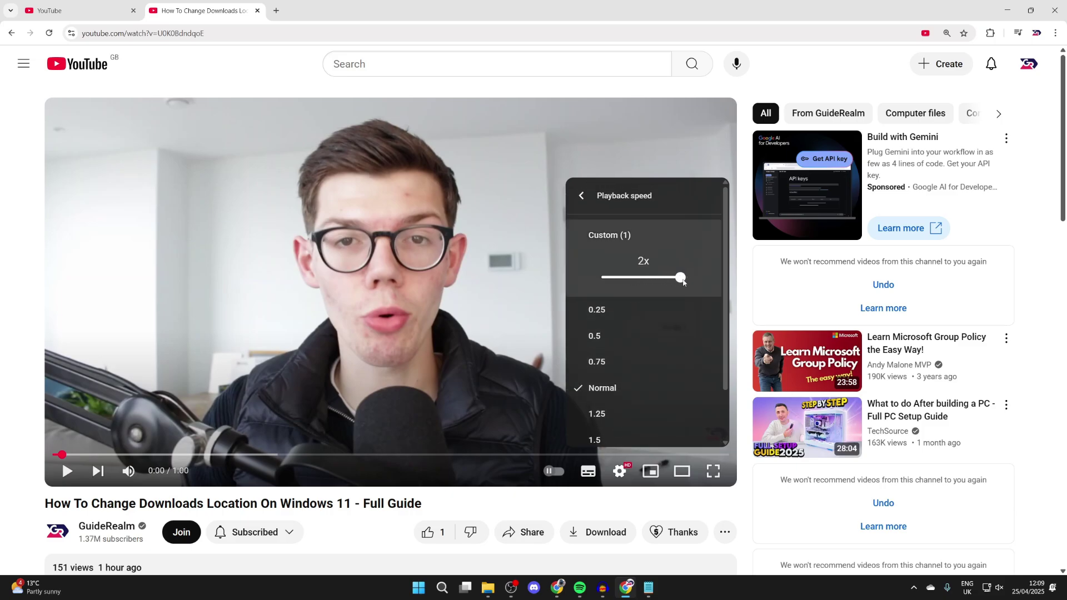
Close the speed menu, play the video at custom 2x, and pause at 0:05.
click(372, 214)
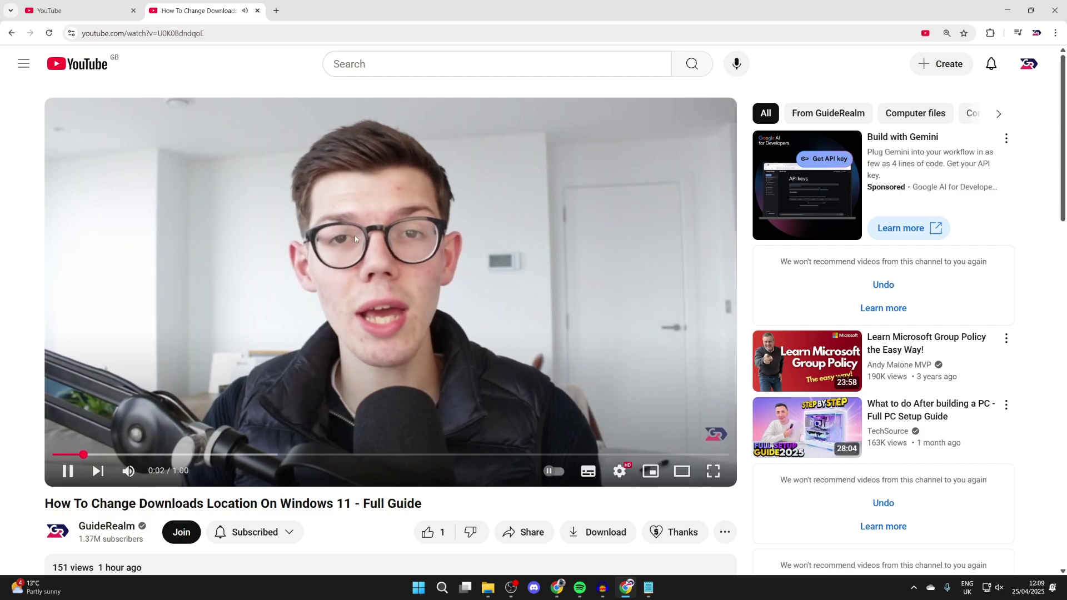
click(356, 239)
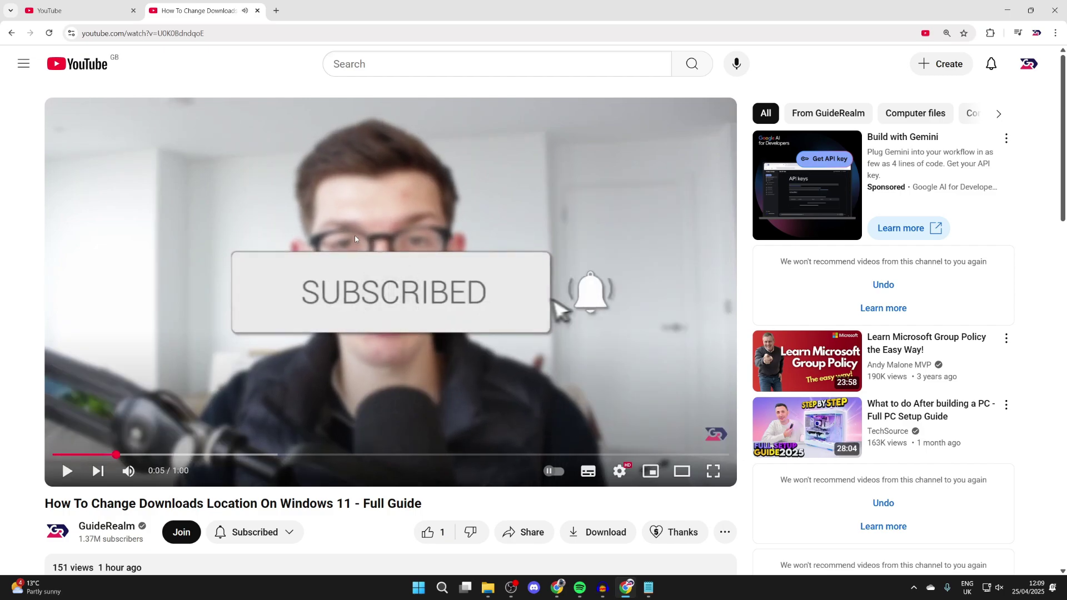